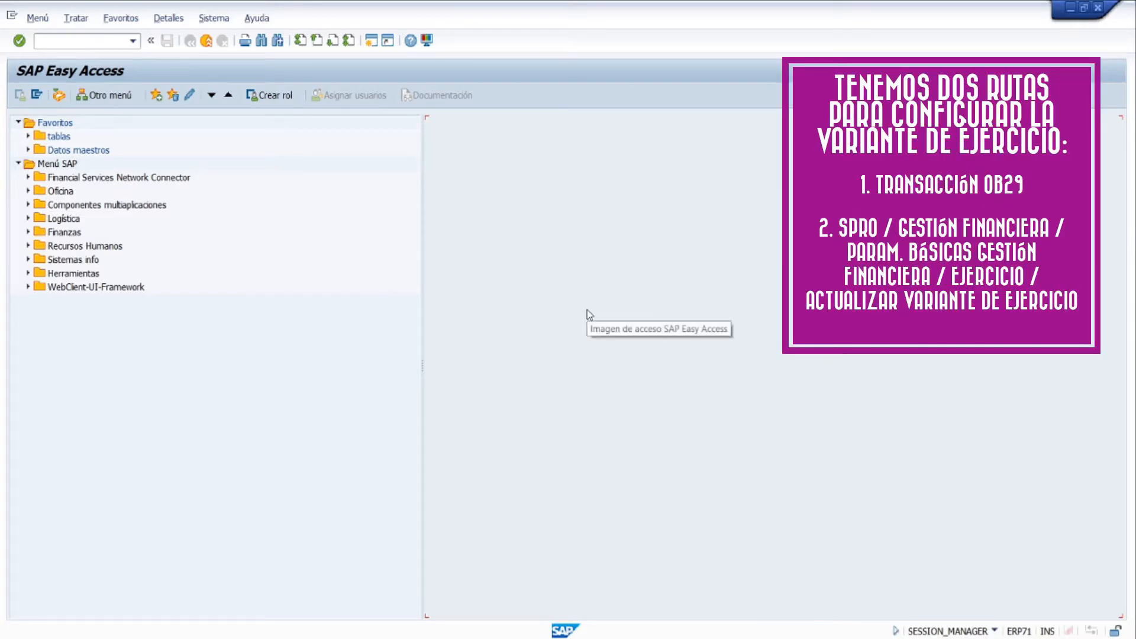
View the fiscal year variants overview through transaction OB29, and return to SAP Easy Access
{"action": "left_click", "coordinate": [96, 43]}
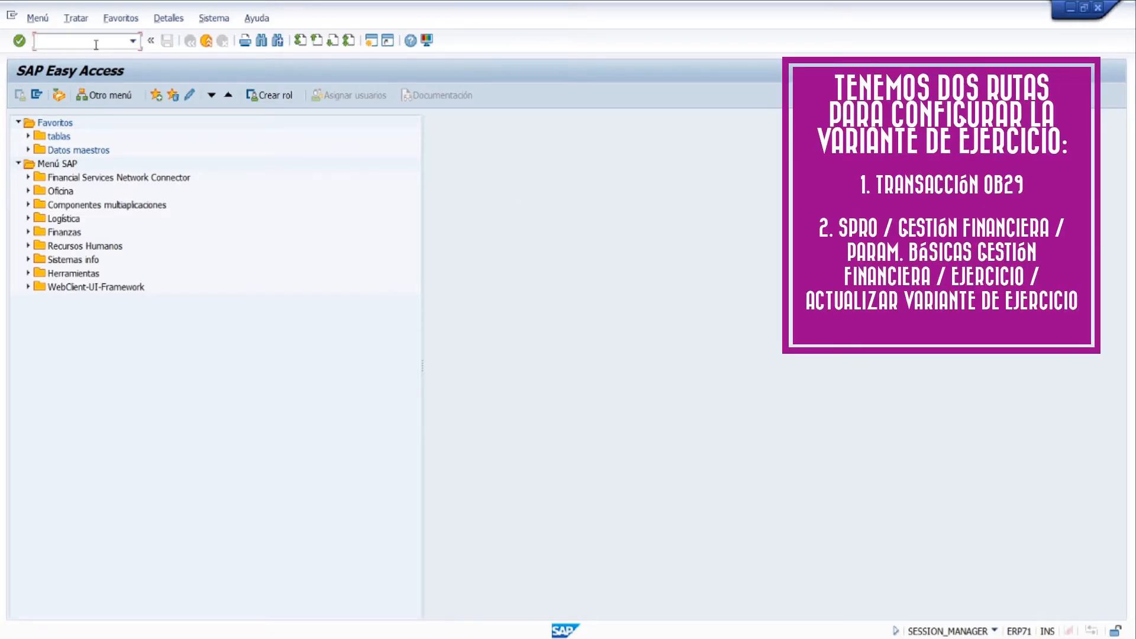
{"action": "type", "text": "OB29"}
{"action": "key", "text": "Return"}
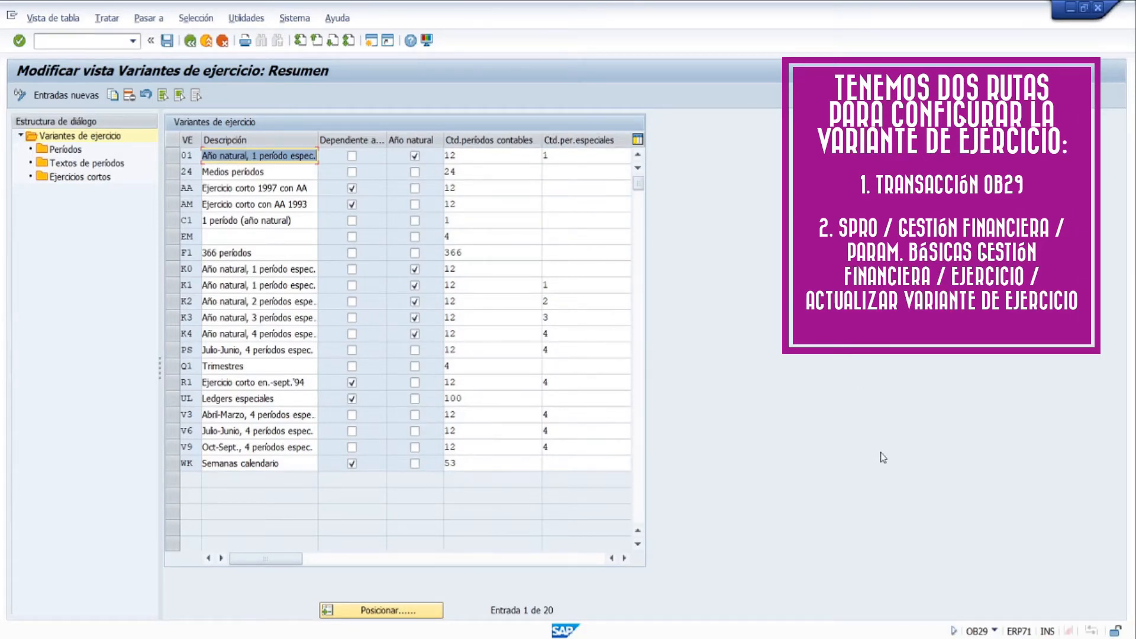
{"action": "left_click", "coordinate": [190, 40]}
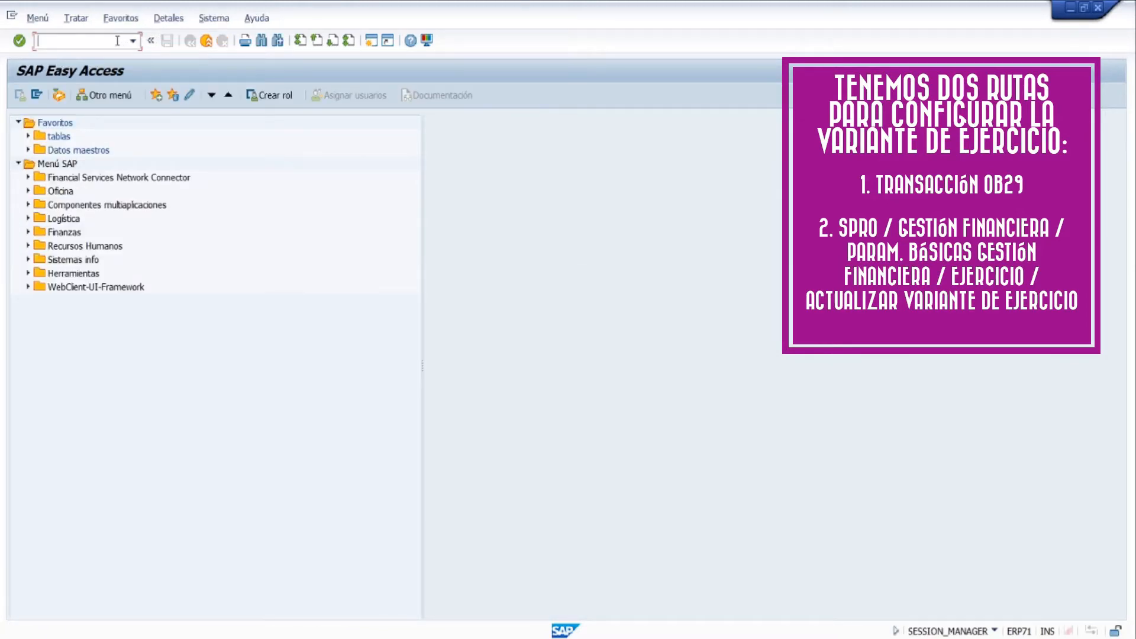
Run transaction SPRO and open the SAP reference implementation guide (IMG referencia SAP)
{"action": "type", "text": "SPRO"}
{"action": "key", "text": "Return"}
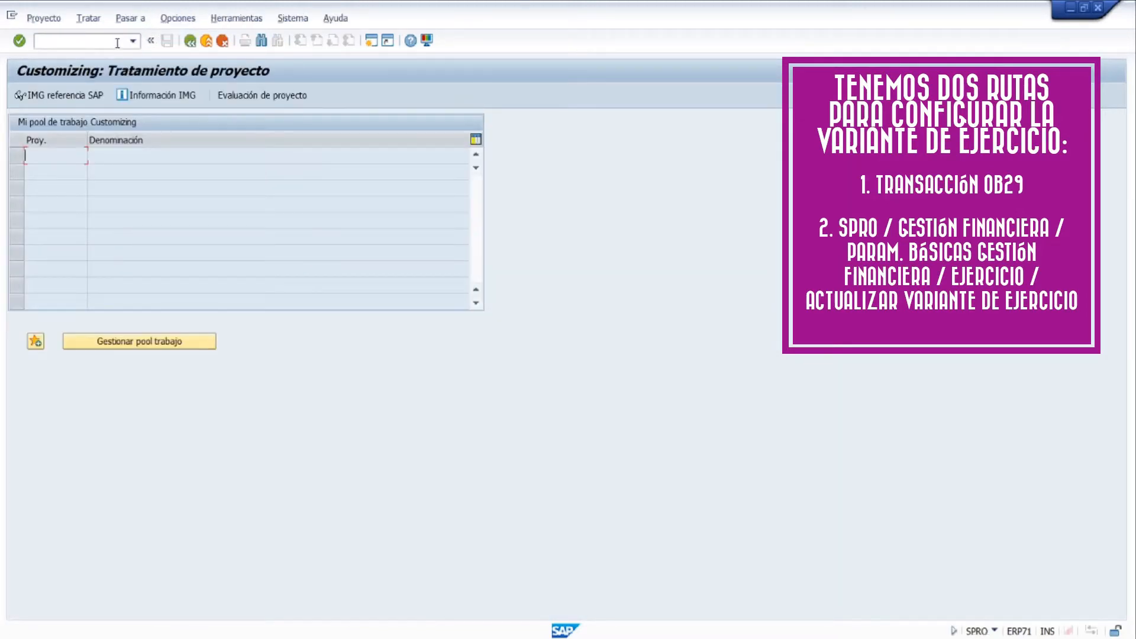
{"action": "key", "text": "F5"}
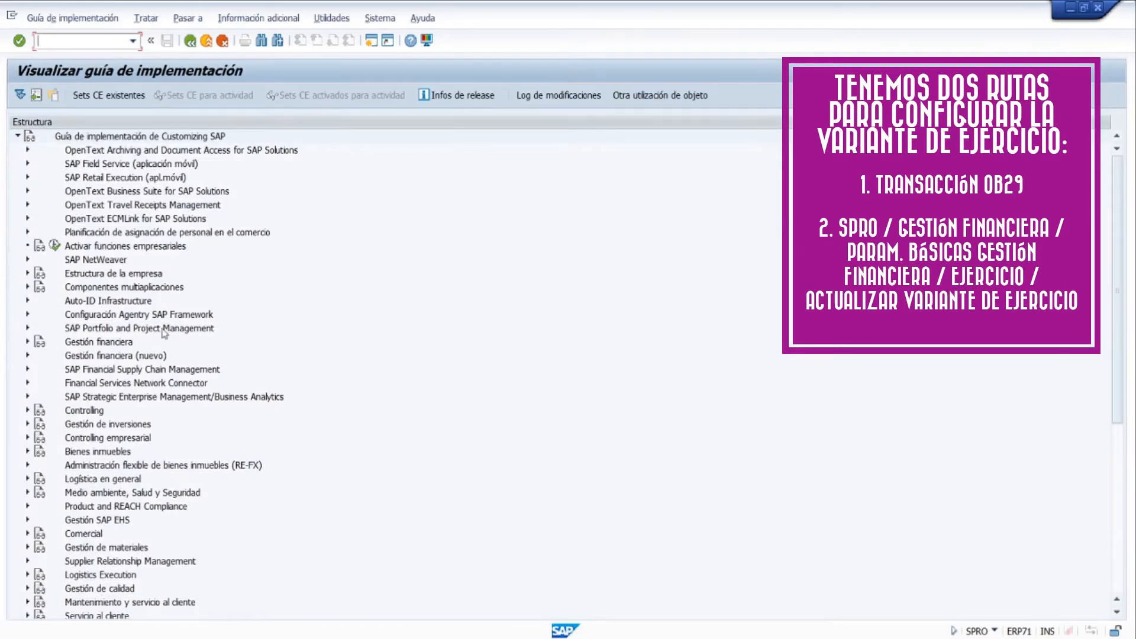
Under Gestión financiera, Parametrizaciones básicas de Gestión financiera, Ejercicio, execute the activity Actualizar variante de ejercicio
{"action": "left_click", "coordinate": [28, 342]}
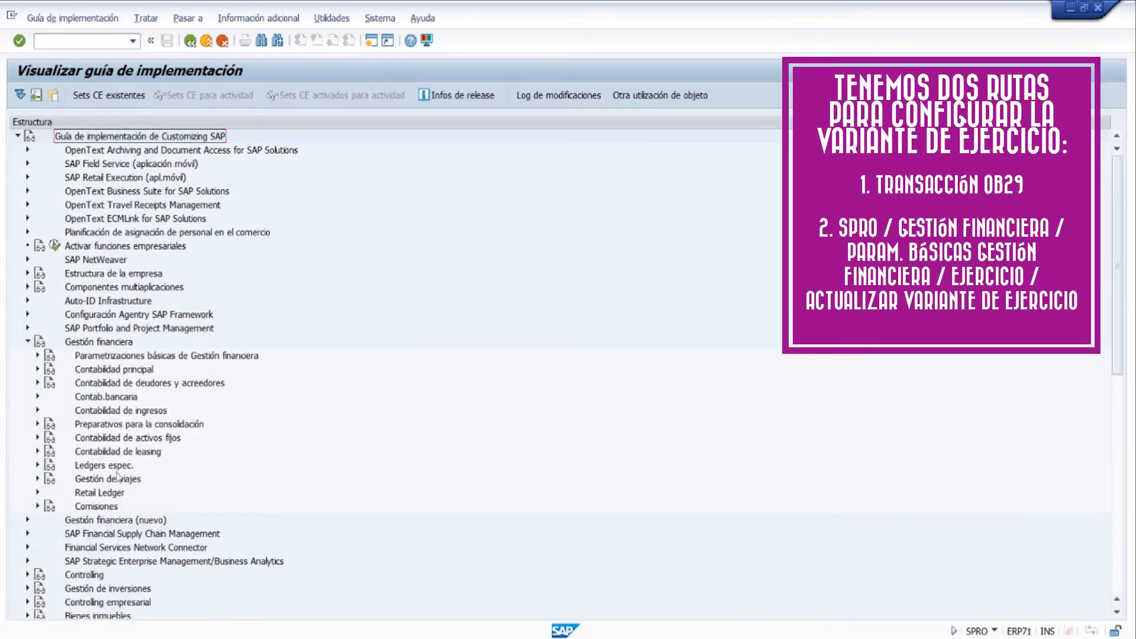
{"action": "left_click", "coordinate": [37, 355]}
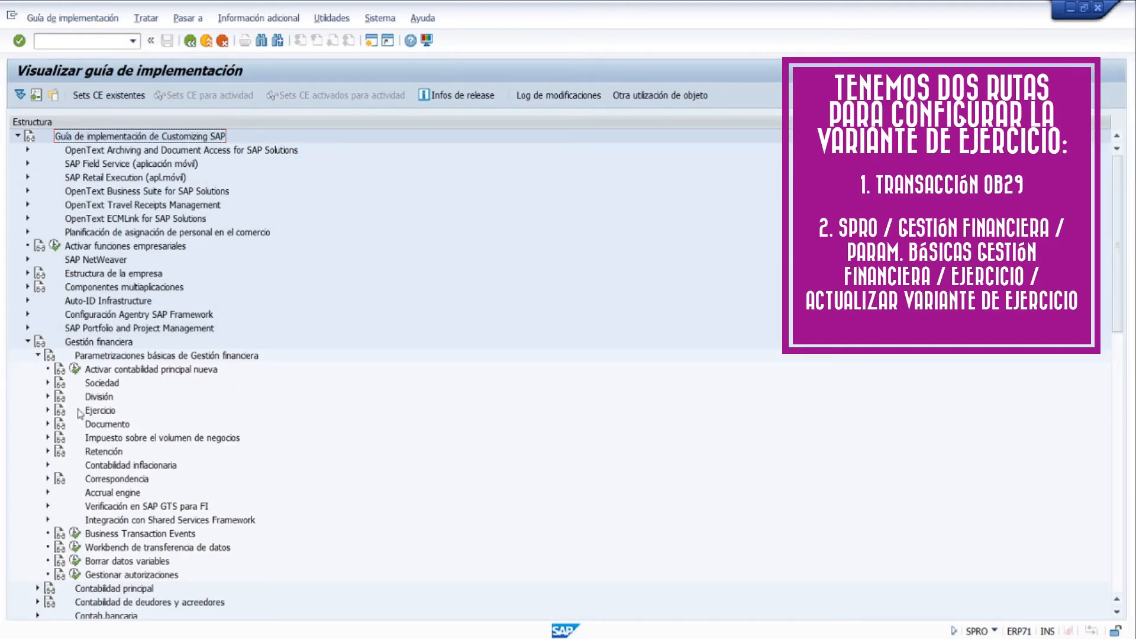
{"action": "left_click", "coordinate": [48, 411]}
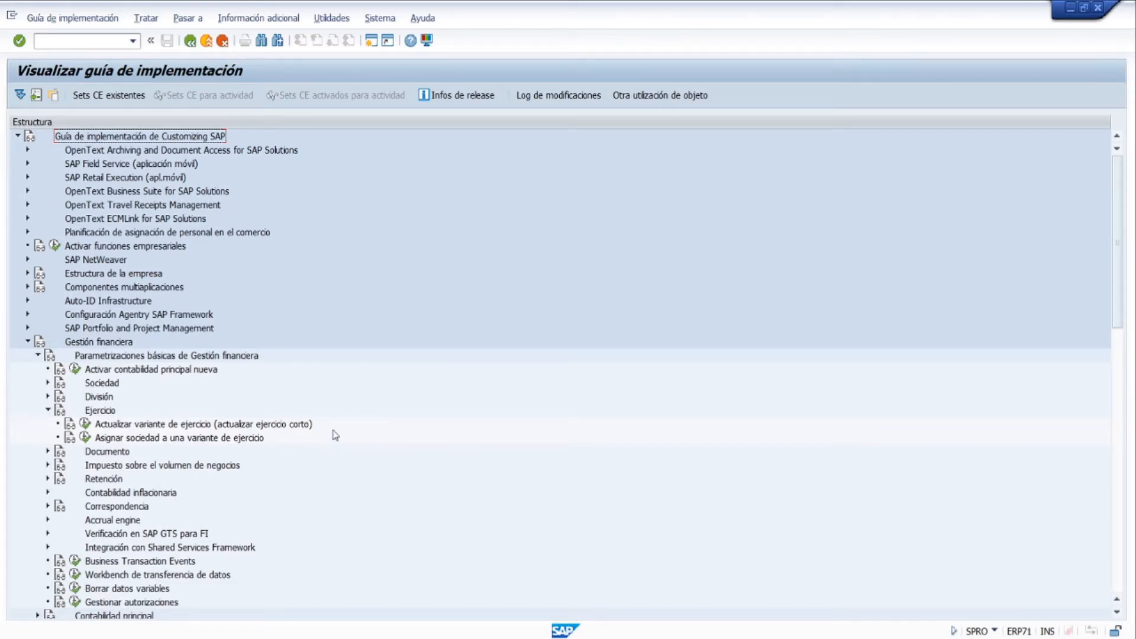
{"action": "left_click", "coordinate": [126, 425]}
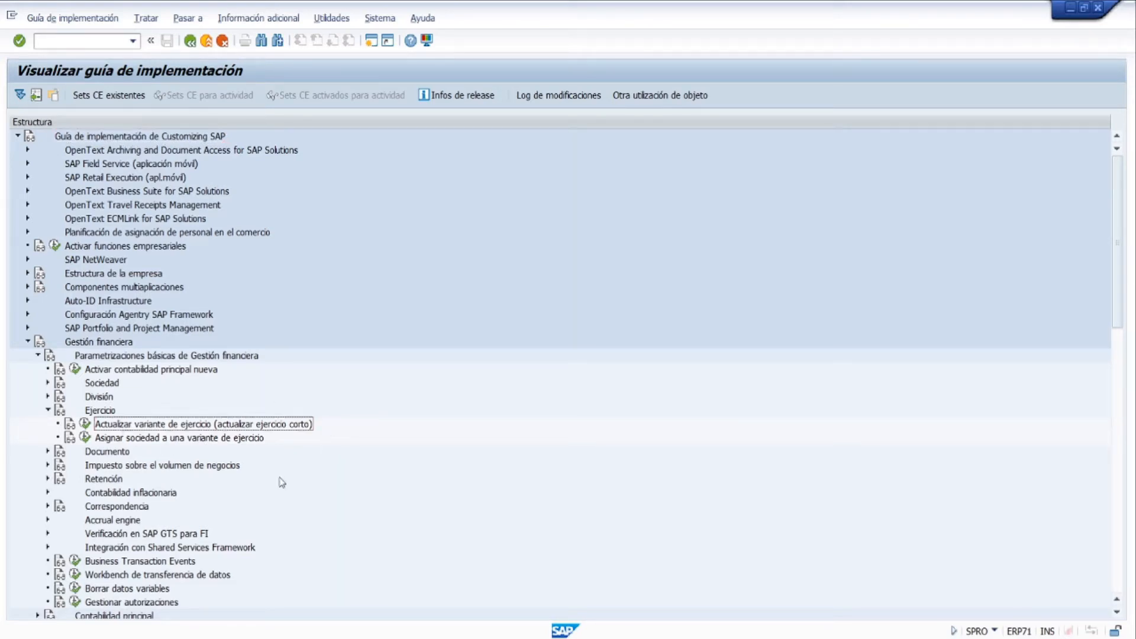
{"action": "left_click", "coordinate": [85, 430]}
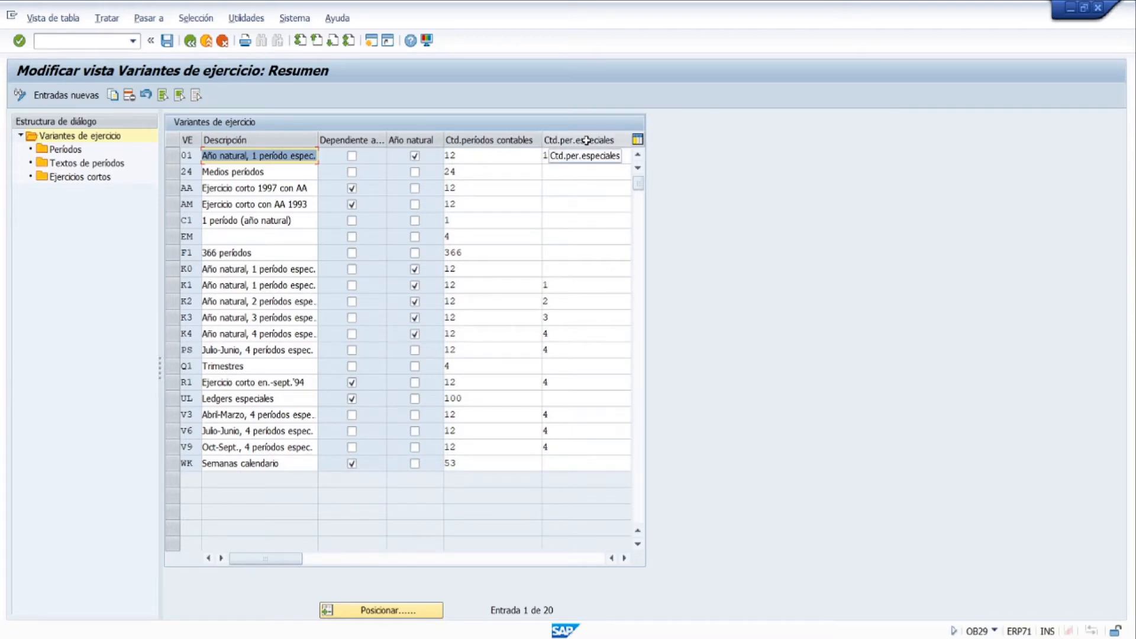
Examine the key and description of fiscal year variant 01, and widen the Dependiente año column to fit its heading
{"action": "left_click", "coordinate": [190, 156]}
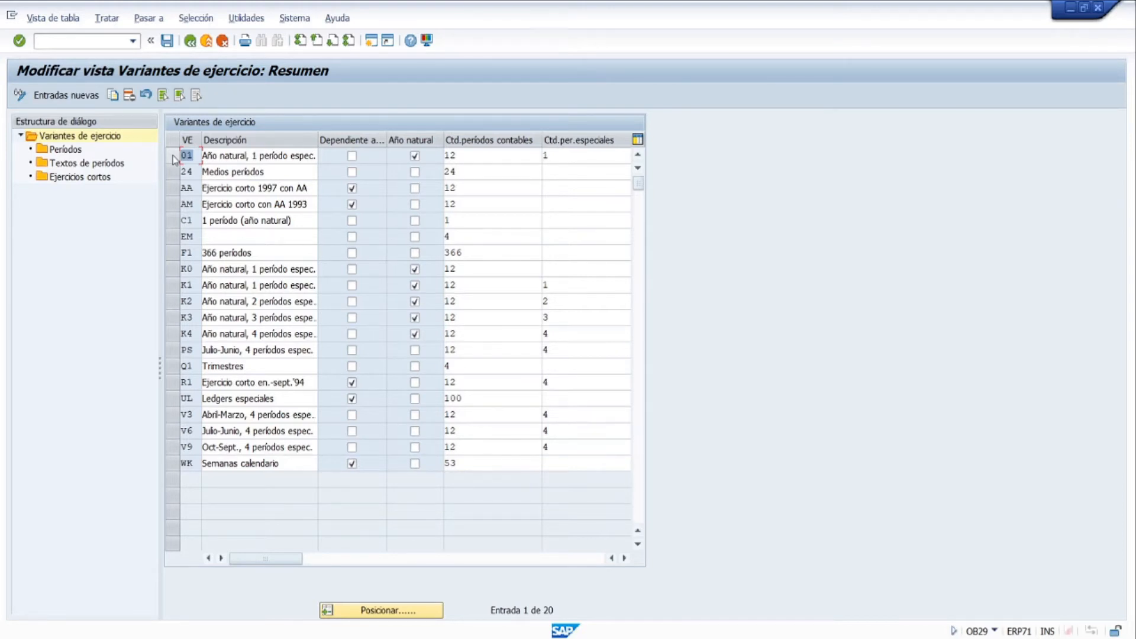
{"action": "left_click", "coordinate": [255, 155]}
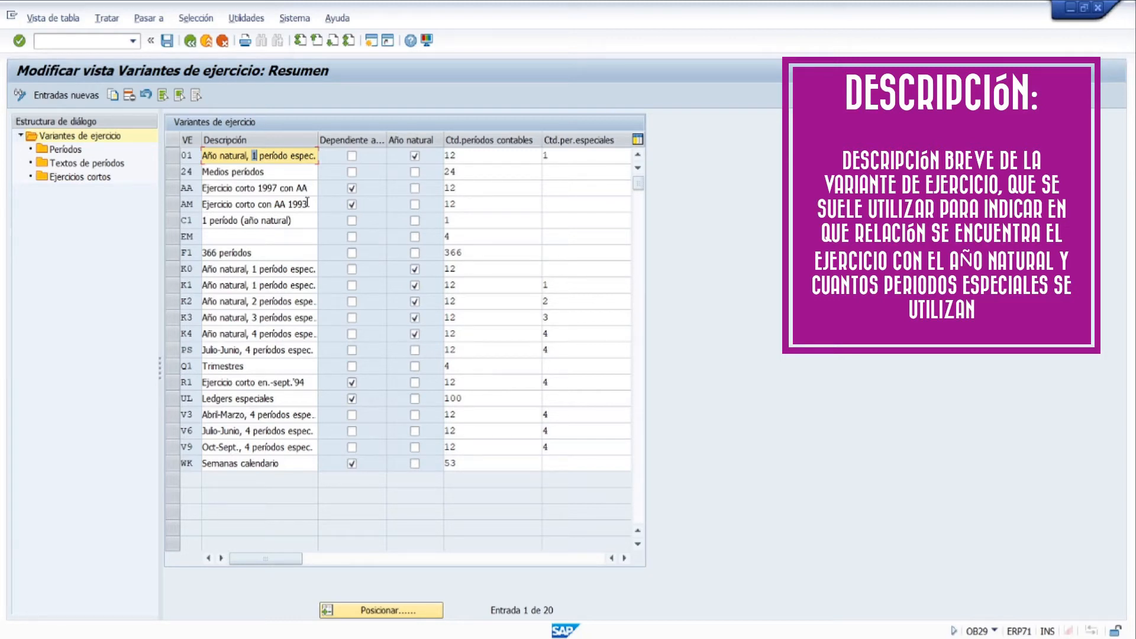
{"action": "left_click_drag", "start_coordinate": [293, 156], "coordinate": [215, 158]}
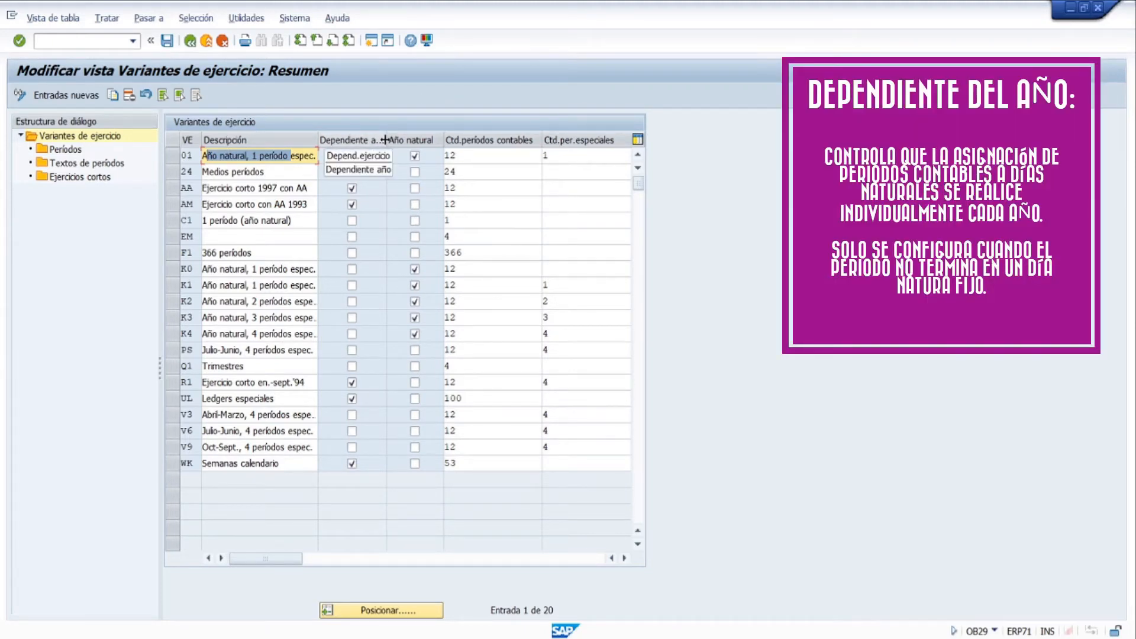
{"action": "left_click_drag", "start_coordinate": [415, 135], "coordinate": [416, 136]}
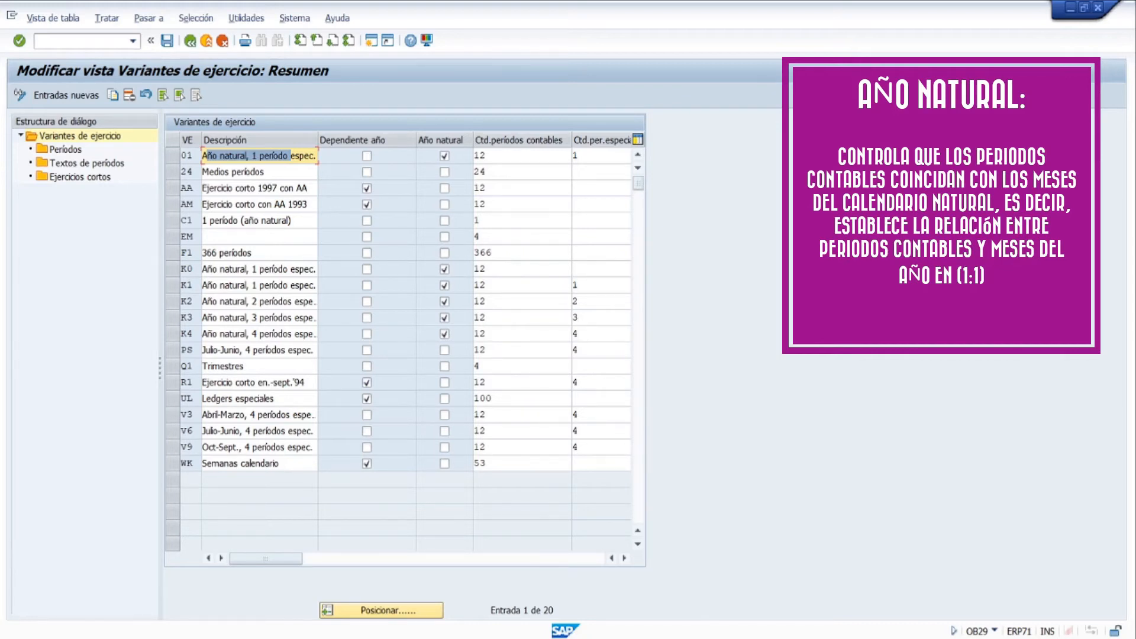
Examine the number of posting periods (Ctd.períodos contables) defined for fiscal year variant 01
{"action": "left_click", "coordinate": [543, 157]}
{"action": "left_click_drag", "start_coordinate": [491, 154], "coordinate": [455, 162]}
{"action": "left_click", "coordinate": [514, 152]}
{"action": "left_click", "coordinate": [191, 156]}
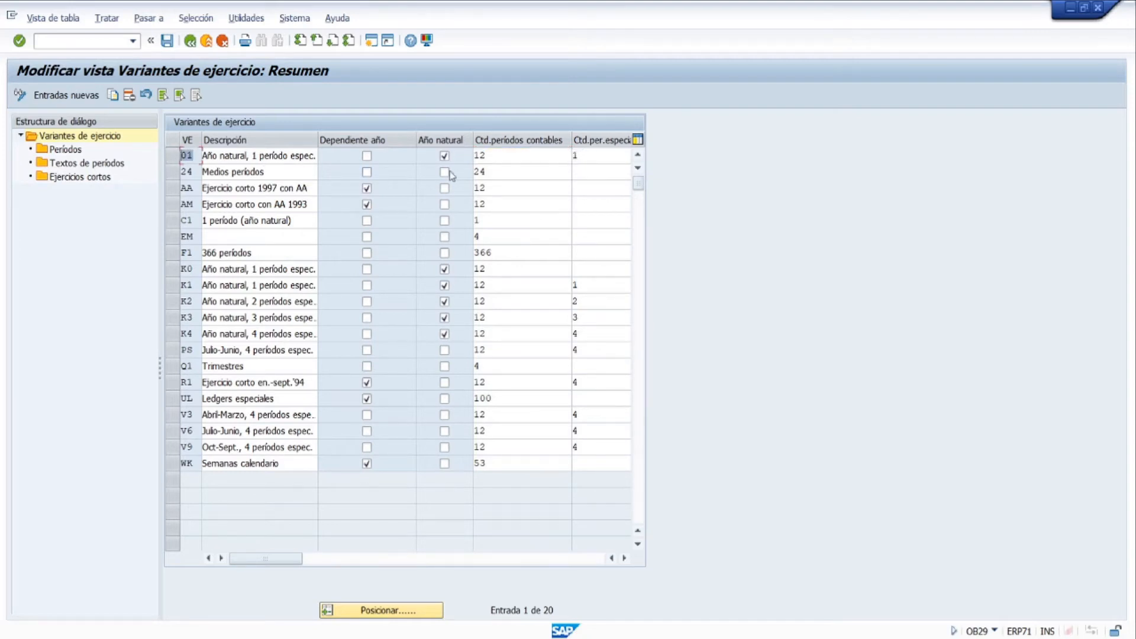
{"action": "double_click", "coordinate": [510, 156]}
{"action": "left_click", "coordinate": [514, 158]}
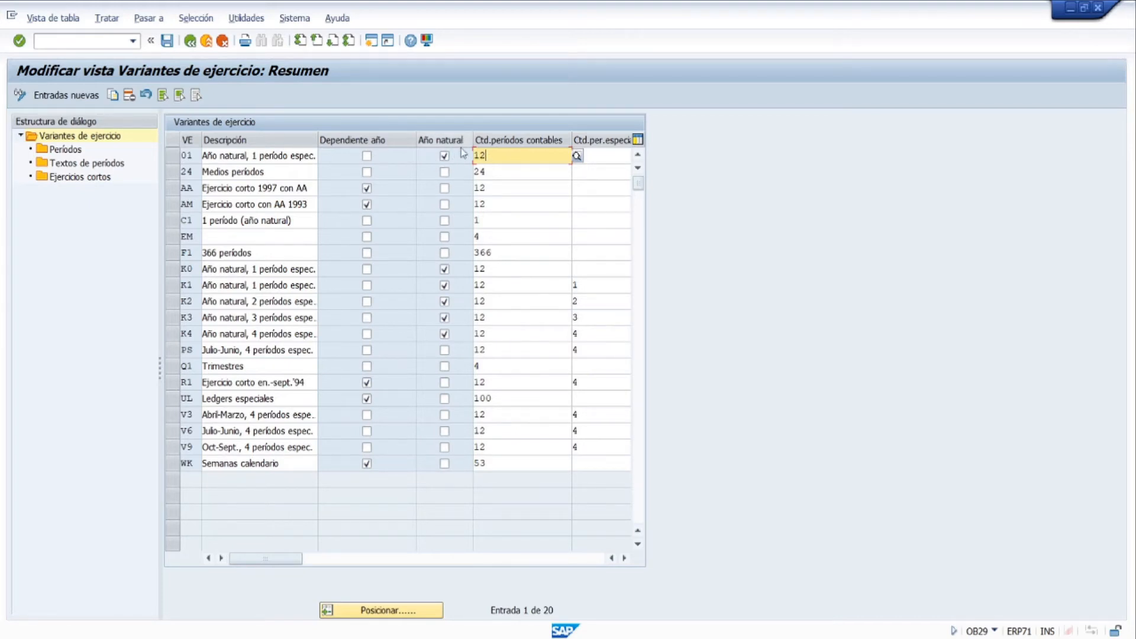
{"action": "double_click", "coordinate": [488, 157]}
Examine the posting periods of variant 24 and compare the special periods of variants 01 and 24
{"action": "left_click", "coordinate": [524, 172]}
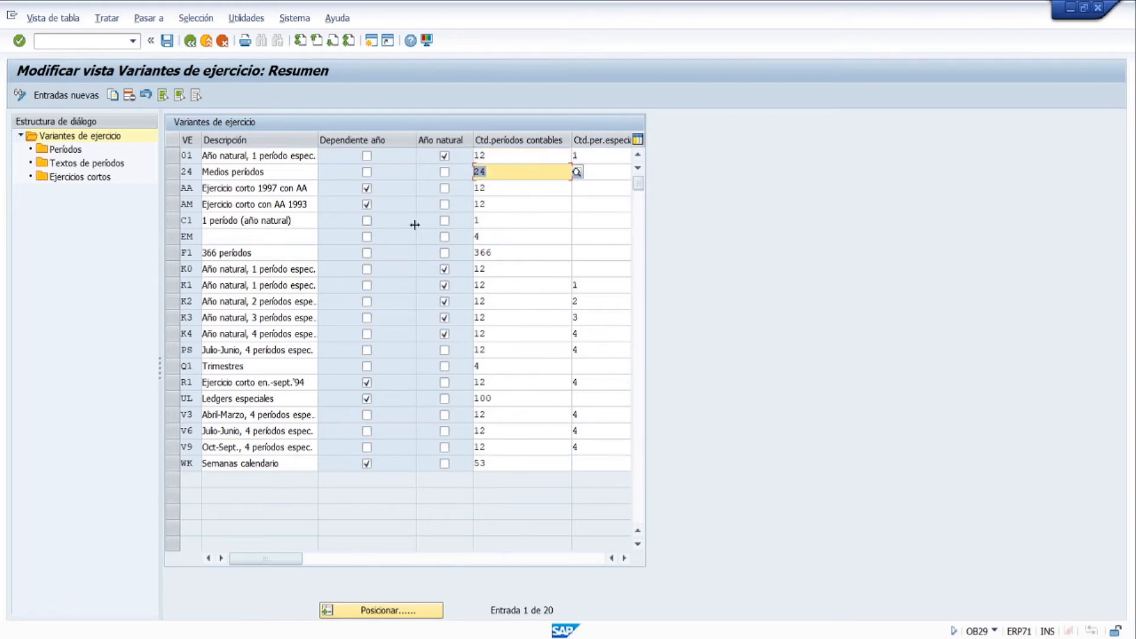
{"action": "left_click", "coordinate": [530, 175]}
{"action": "double_click", "coordinate": [522, 174]}
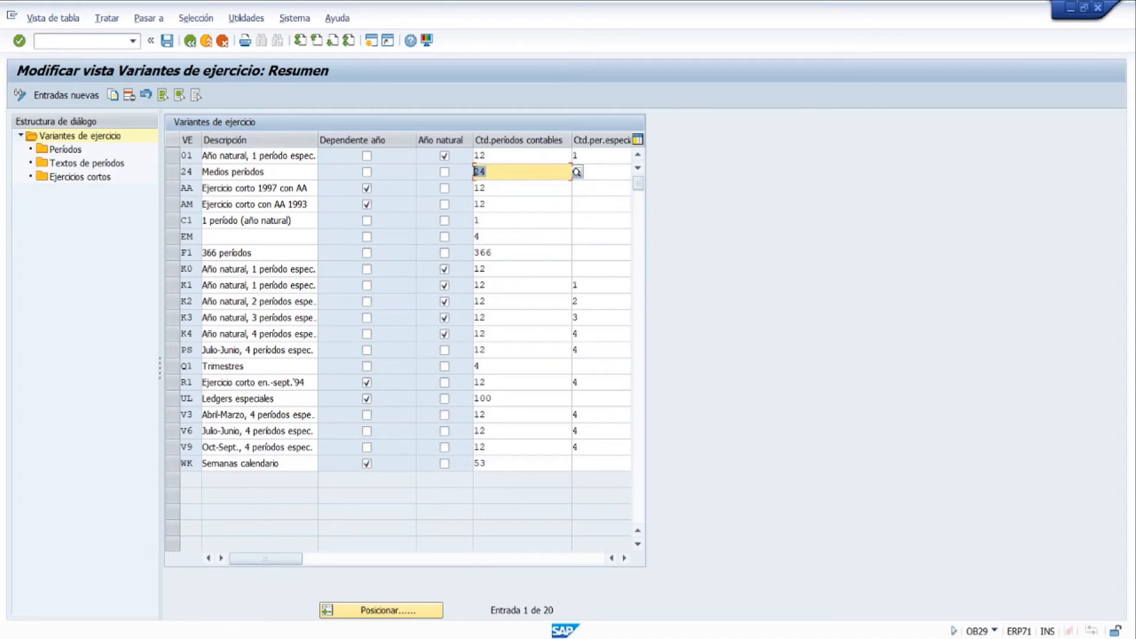
{"action": "left_click", "coordinate": [508, 174]}
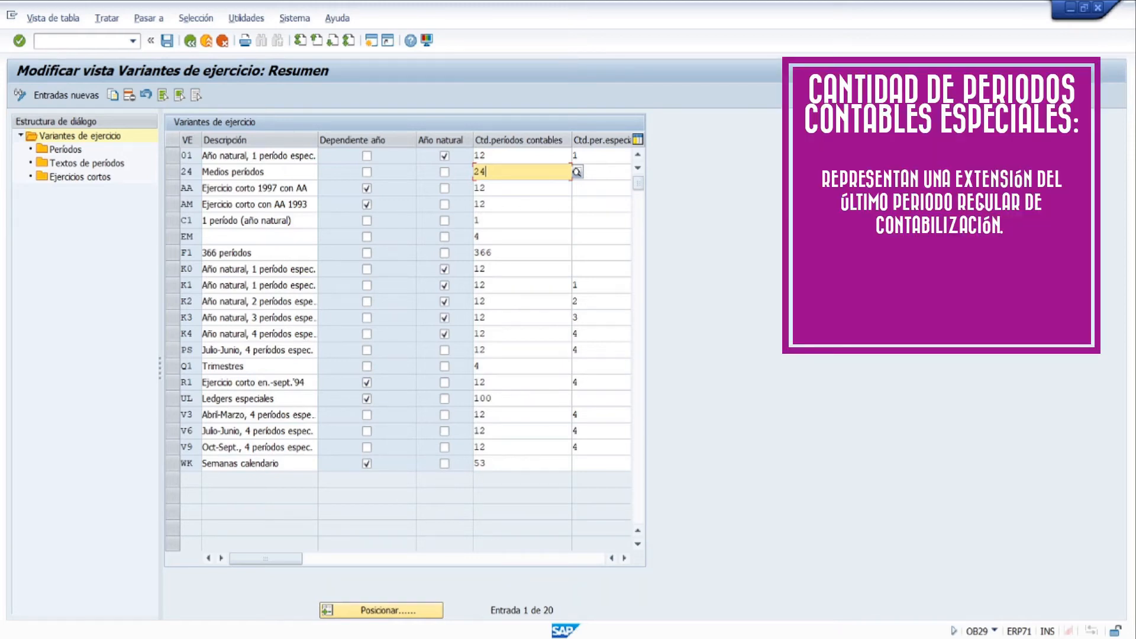
{"action": "left_click", "coordinate": [607, 156]}
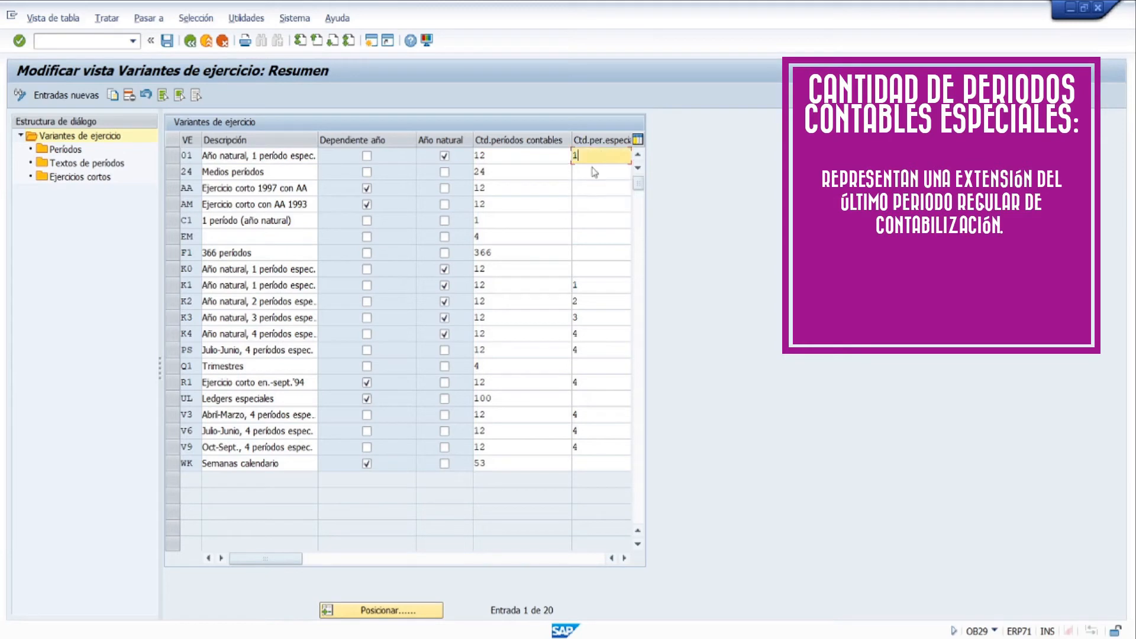
{"action": "left_click", "coordinate": [594, 171]}
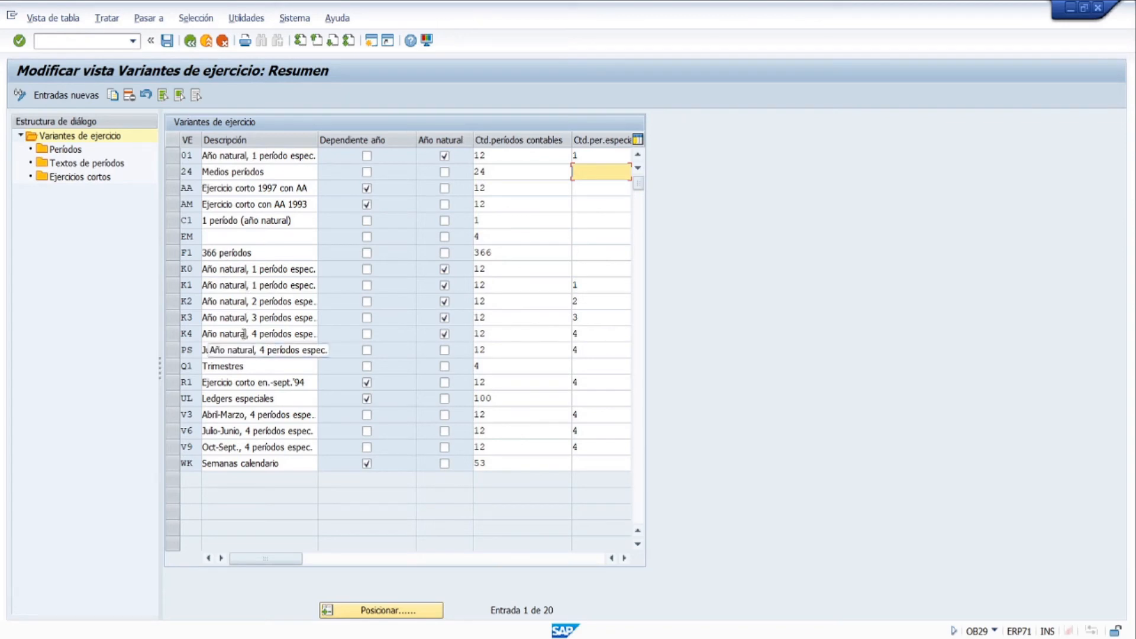
Select fiscal year variant K4 and review its description, number of posting periods and number of special periods
{"action": "left_click", "coordinate": [175, 335]}
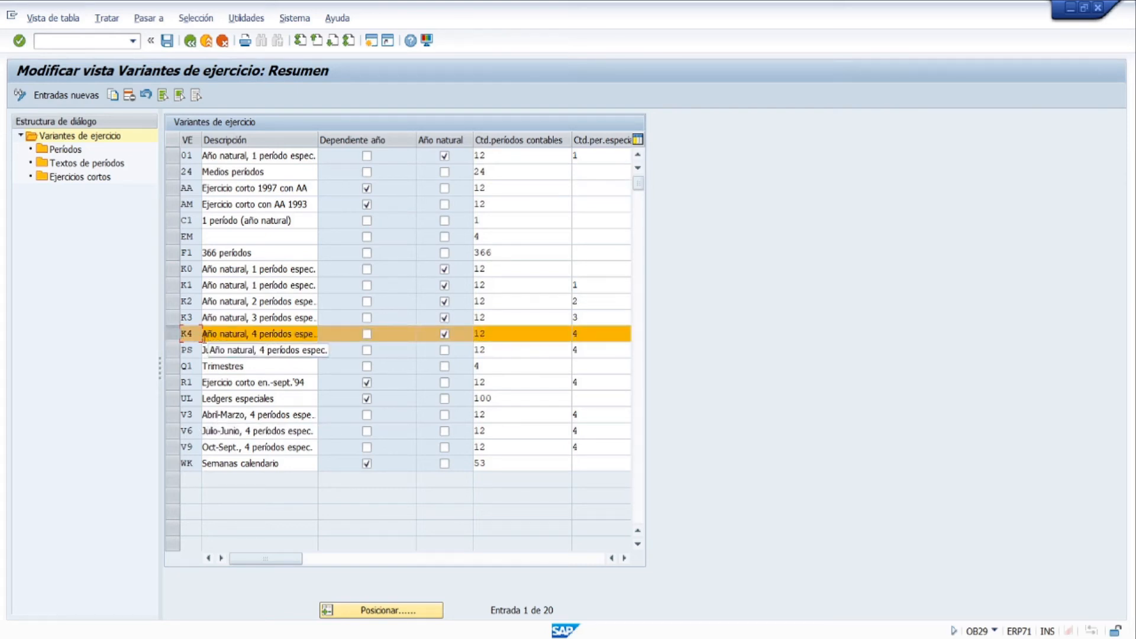
{"action": "double_click", "coordinate": [222, 334]}
{"action": "left_click_drag", "start_coordinate": [222, 334], "coordinate": [245, 335]}
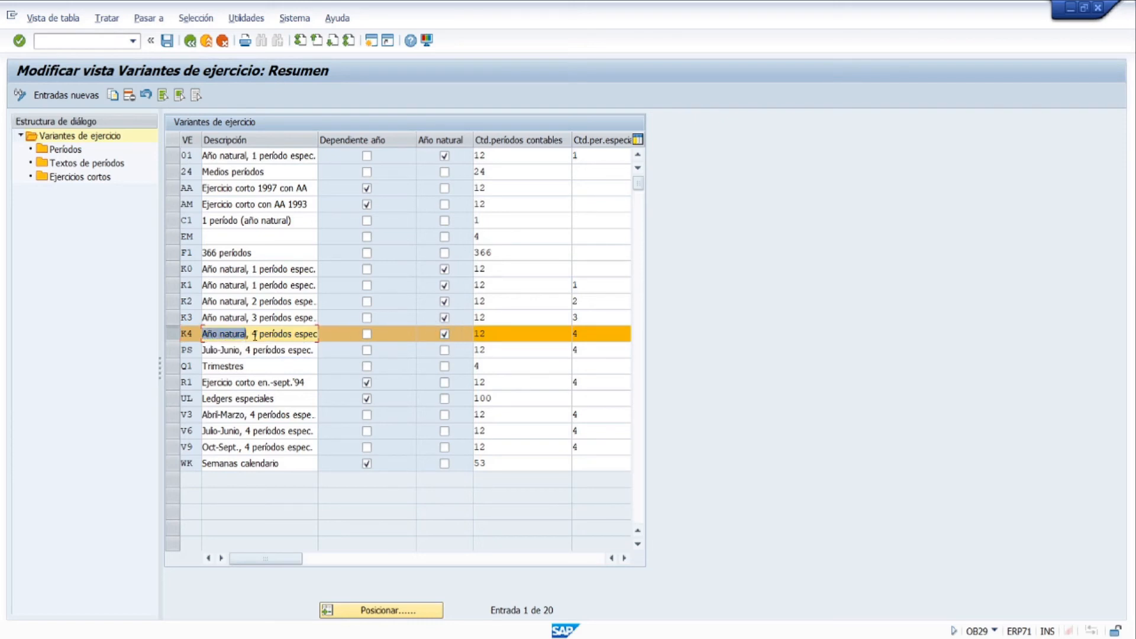
{"action": "left_click", "coordinate": [518, 331]}
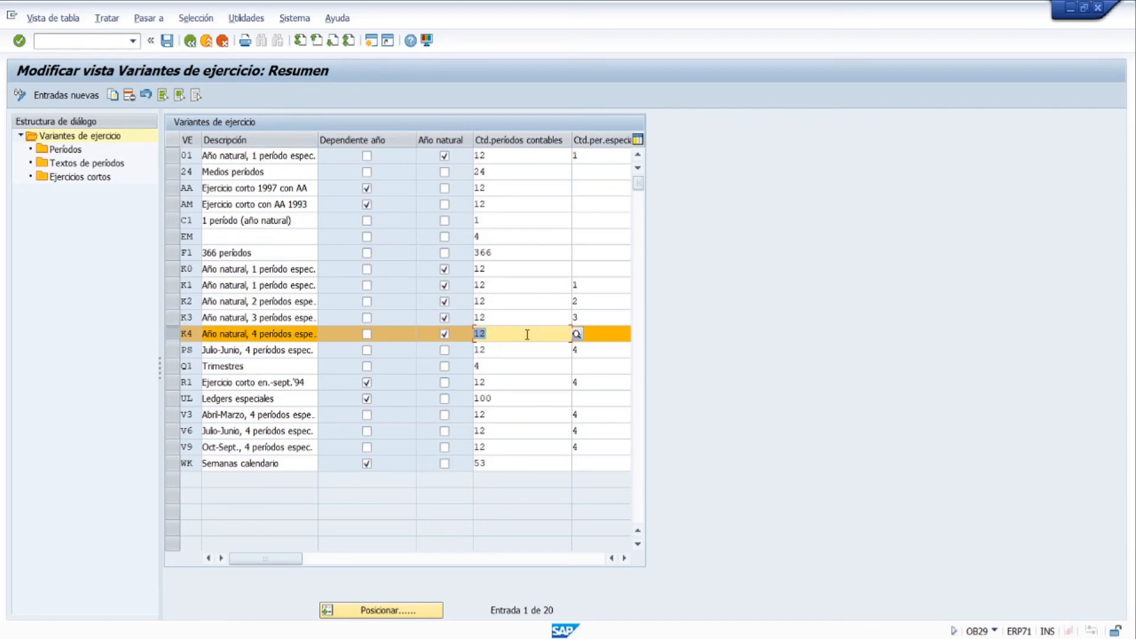
{"action": "left_click_drag", "start_coordinate": [527, 333], "coordinate": [467, 330]}
{"action": "key", "text": "Tab"}
{"action": "type", "text": "4"}
{"action": "left_click_drag", "start_coordinate": [611, 332], "coordinate": [512, 322]}
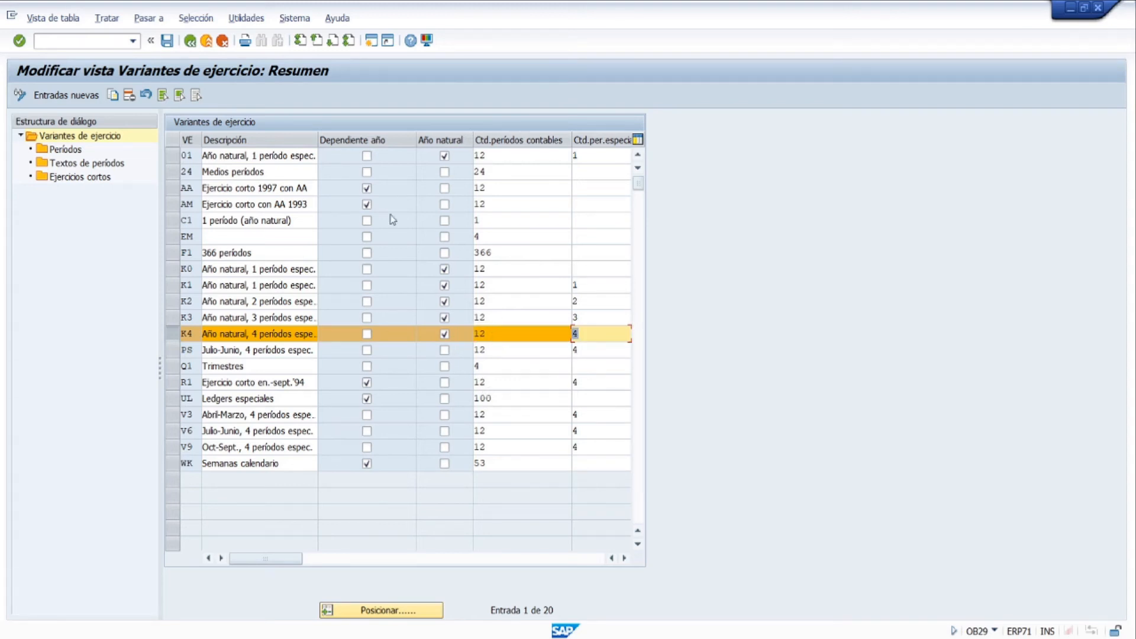
Return to SAP Easy Access and open the company code global data with transaction OBY6
{"action": "left_click", "coordinate": [190, 41]}
{"action": "left_click", "coordinate": [190, 42]}
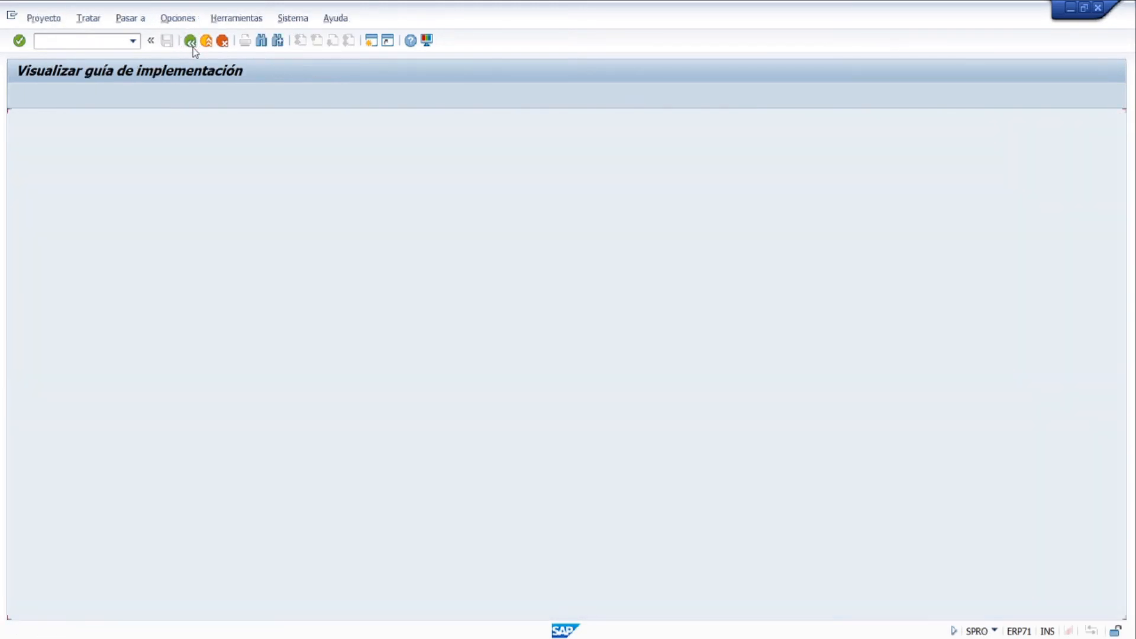
{"action": "left_click", "coordinate": [190, 41]}
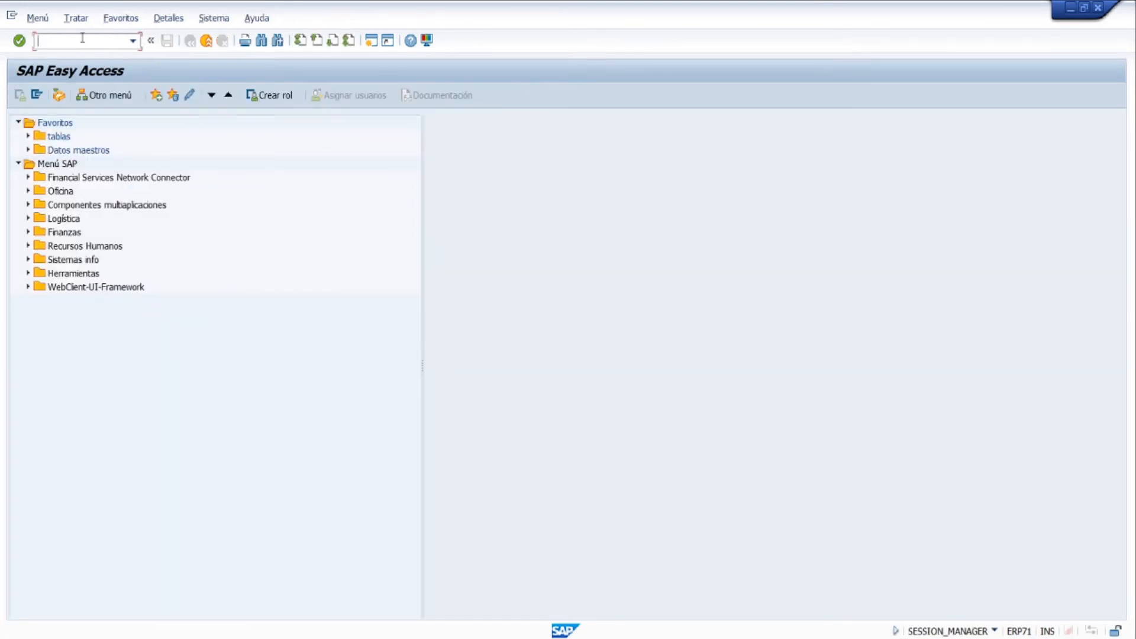
{"action": "type", "text": "OBY6"}
{"action": "key", "text": "Return"}
Position the list on company code COIT, open its details and check the assigned Variante ejercicio
{"action": "left_click", "coordinate": [246, 610]}
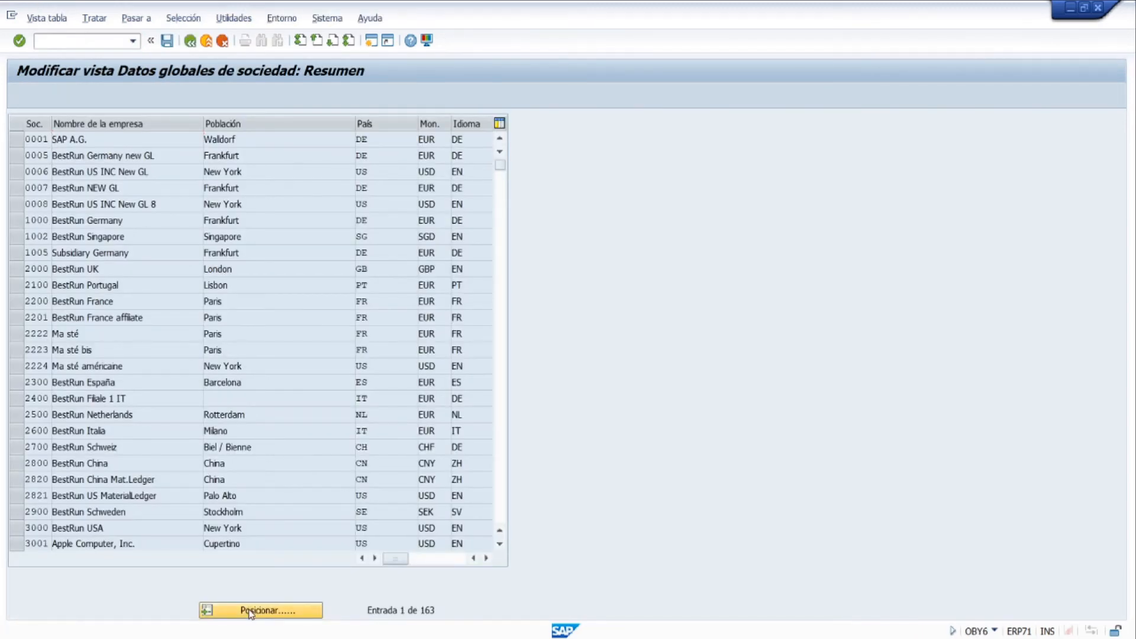
{"action": "type", "text": "COIT"}
{"action": "key", "text": "Return"}
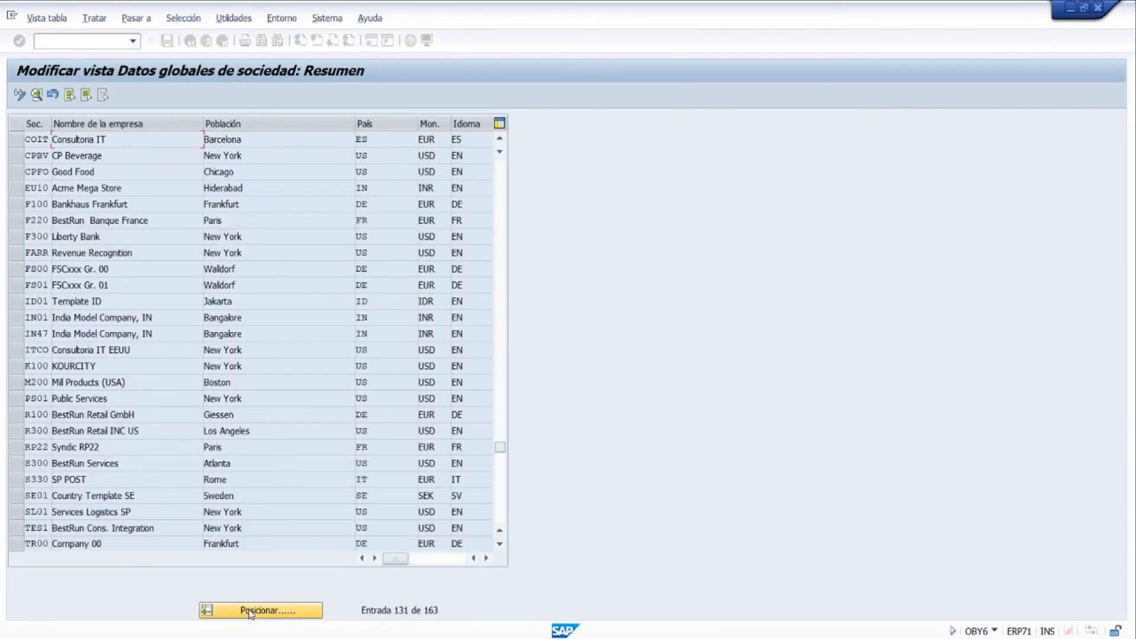
{"action": "double_click", "coordinate": [240, 144]}
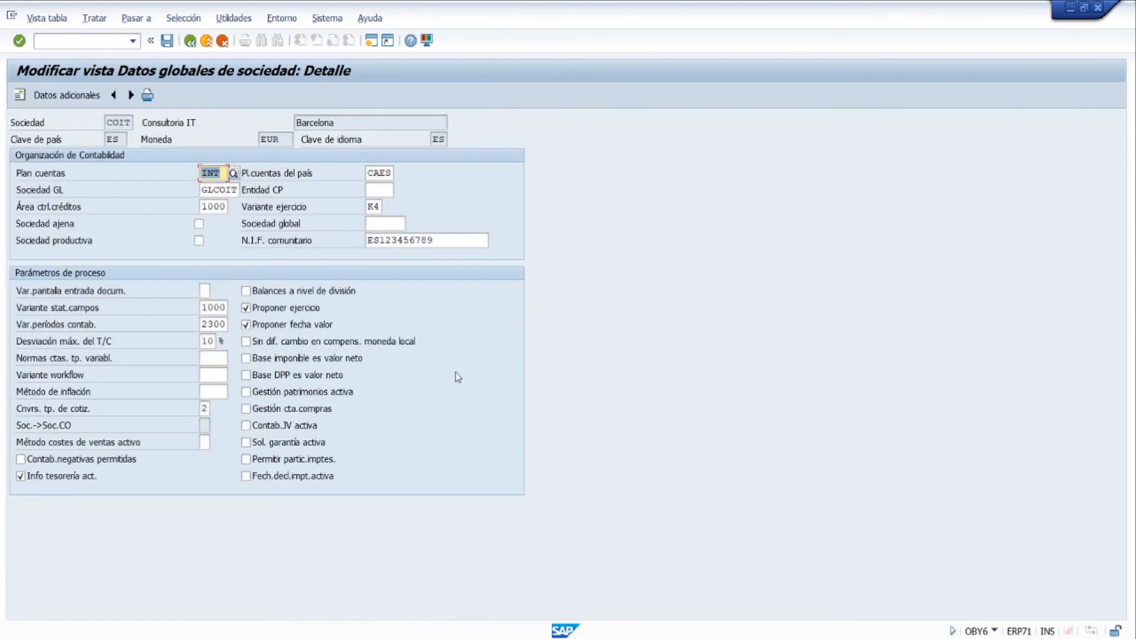
{"action": "left_click", "coordinate": [373, 207]}
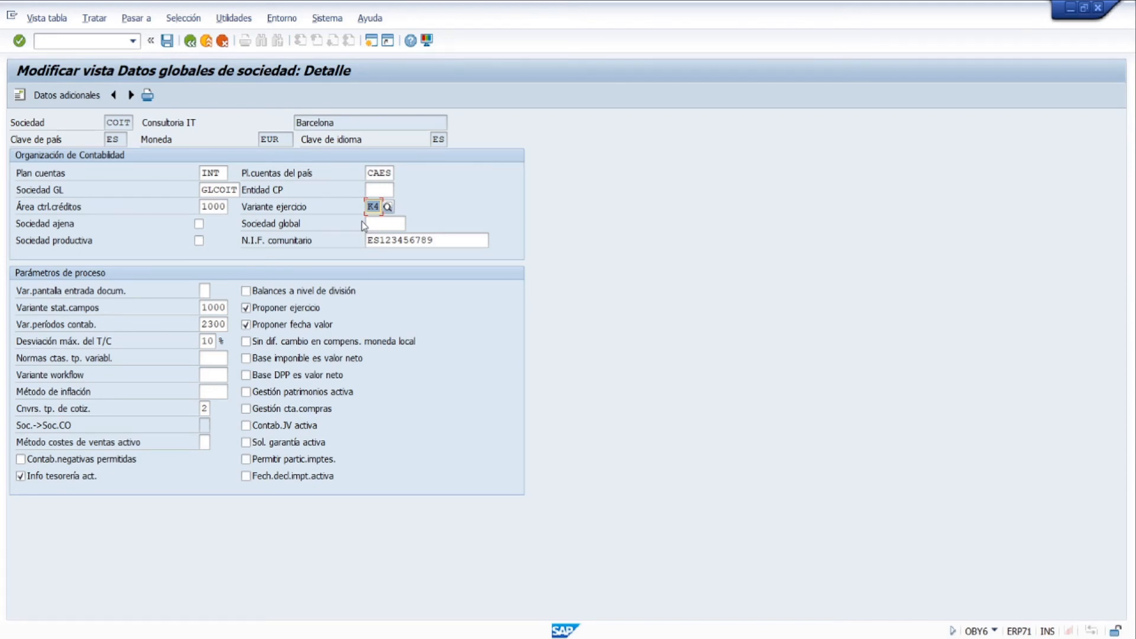
Go back to the overview, locate company code ITCO, open its details and check the assigned Variante ejercicio
{"action": "left_click", "coordinate": [190, 40]}
{"action": "left_click", "coordinate": [256, 610]}
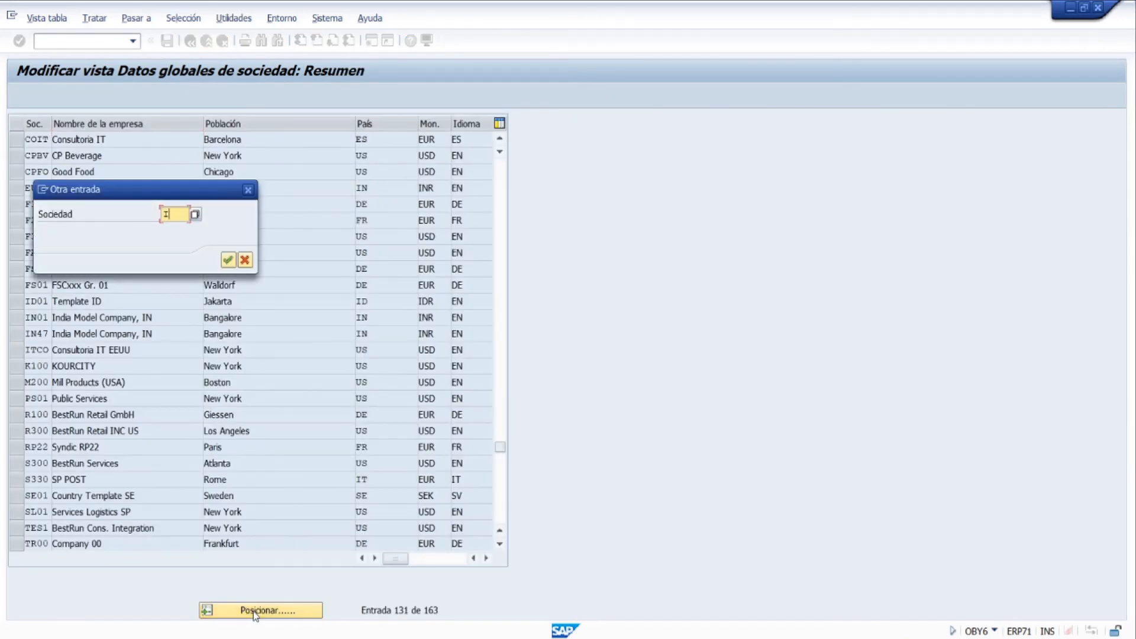
{"action": "type", "text": "ITCO"}
{"action": "key", "text": "Return"}
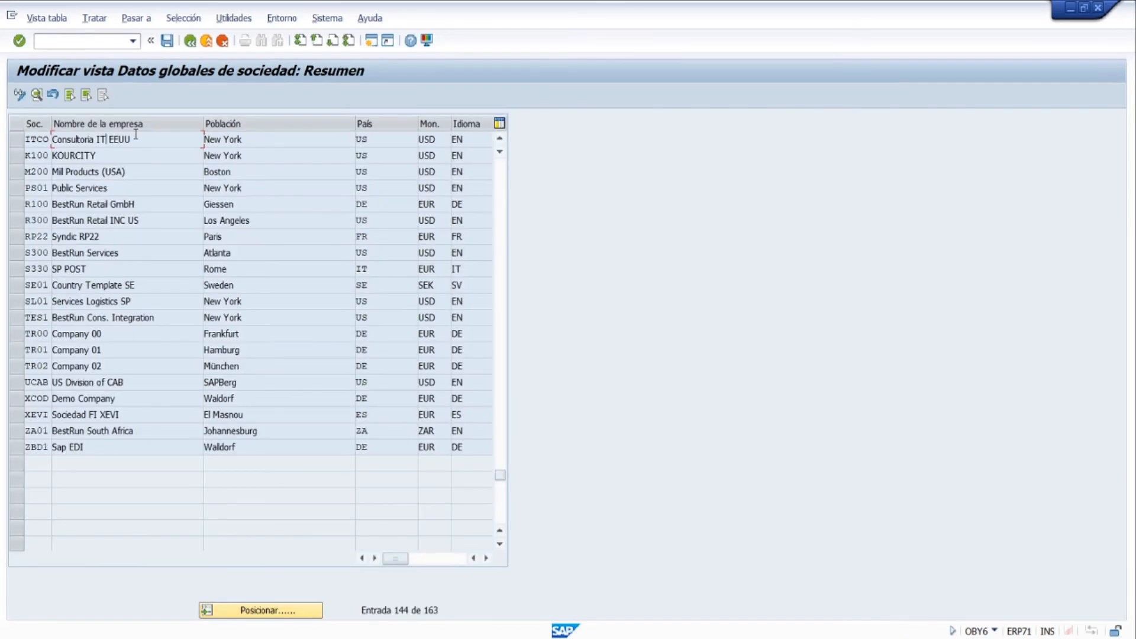
{"action": "double_click", "coordinate": [135, 136]}
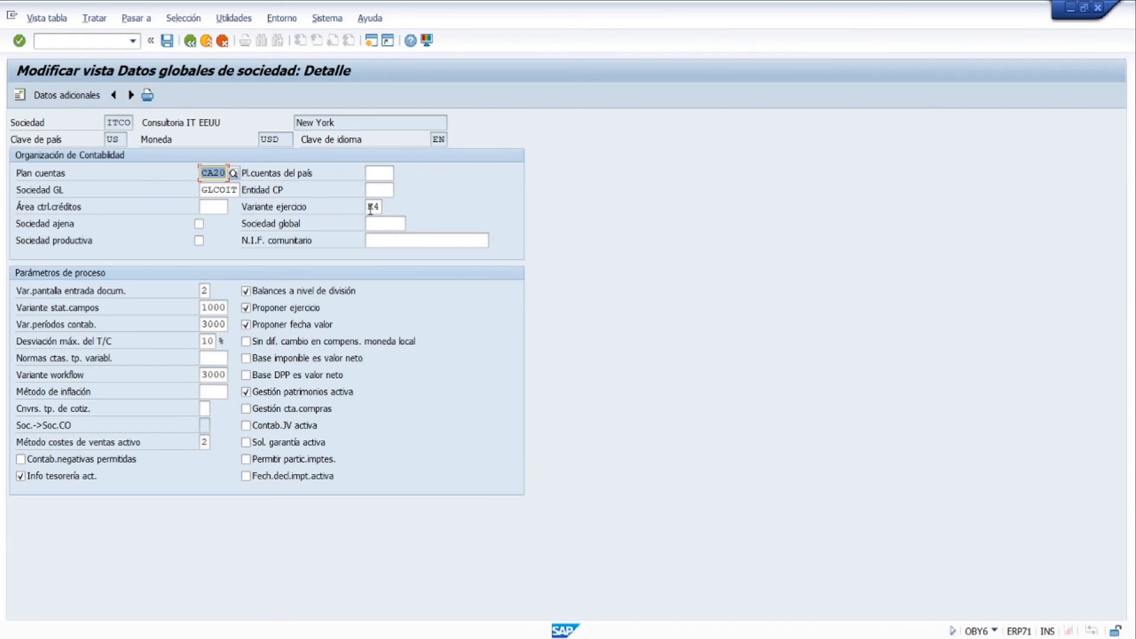
{"action": "double_click", "coordinate": [370, 207]}
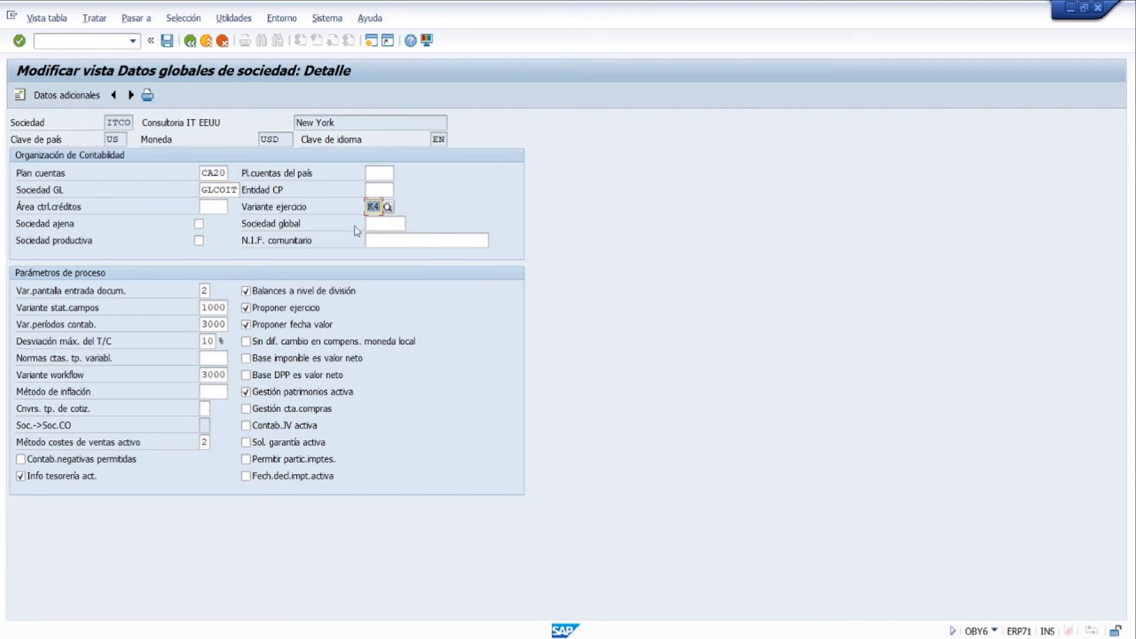